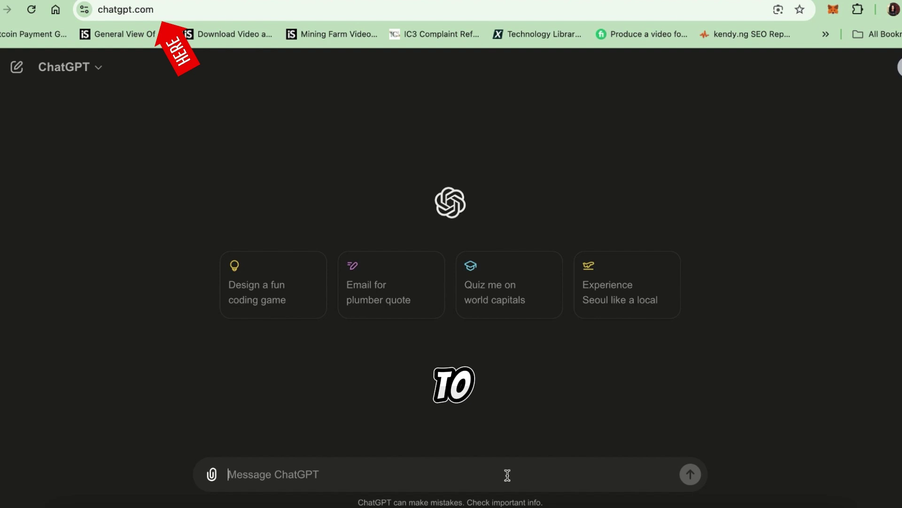
Ask ChatGPT for a modern-setting story script about a young boy and his friend Dragon, then select the generated script.
text(Write a story script of a young boy with his friend Dragon with a modern settings for a children cartoon movie, that ends with a moral lesson of kindness and helping others, not more than 1000 character, use basic English. let each speaker has his own dialogue)
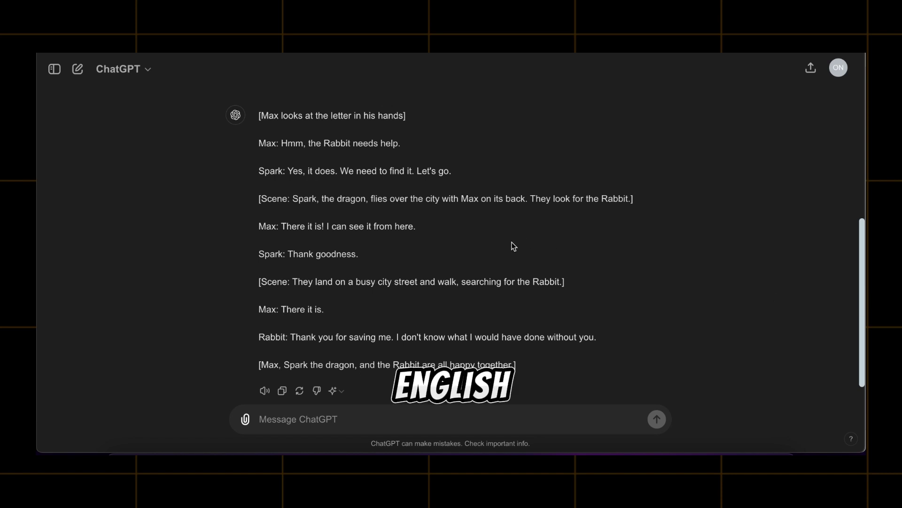
mouse_move(259, 115)
mouse_down()
mouse_move(388, 332)
mouse_move(569, 390)
mouse_move(540, 311)
mouse_up()
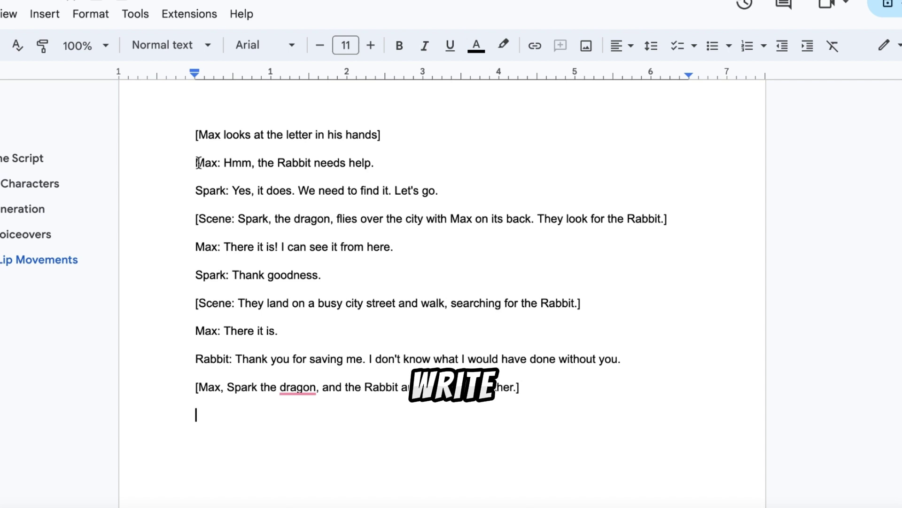
Bold the speaker labels 'Max:' and 'Spark:' in the pasted script.
drag(197, 163, 220, 163)
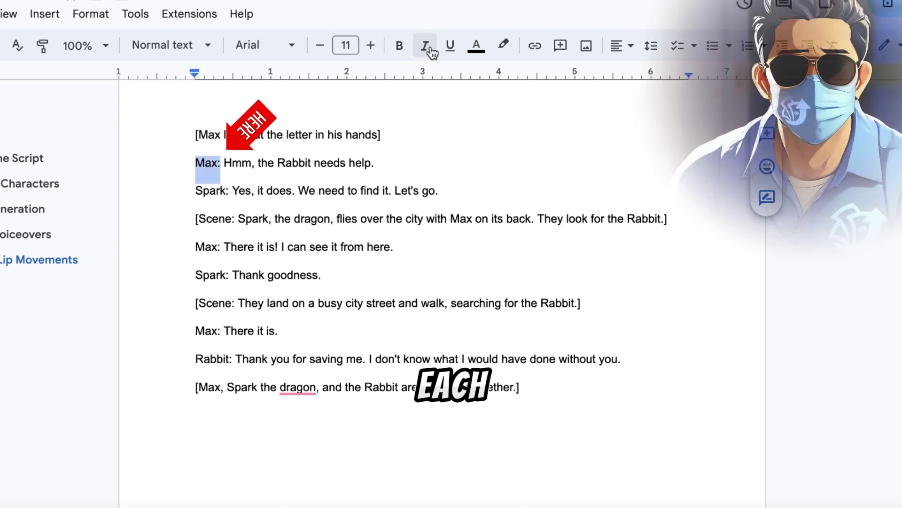
click(399, 45)
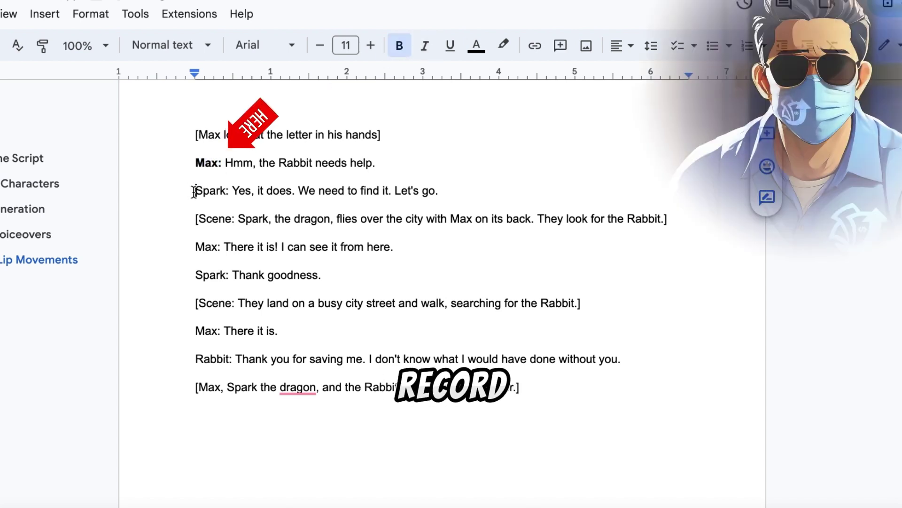
drag(195, 190, 229, 191)
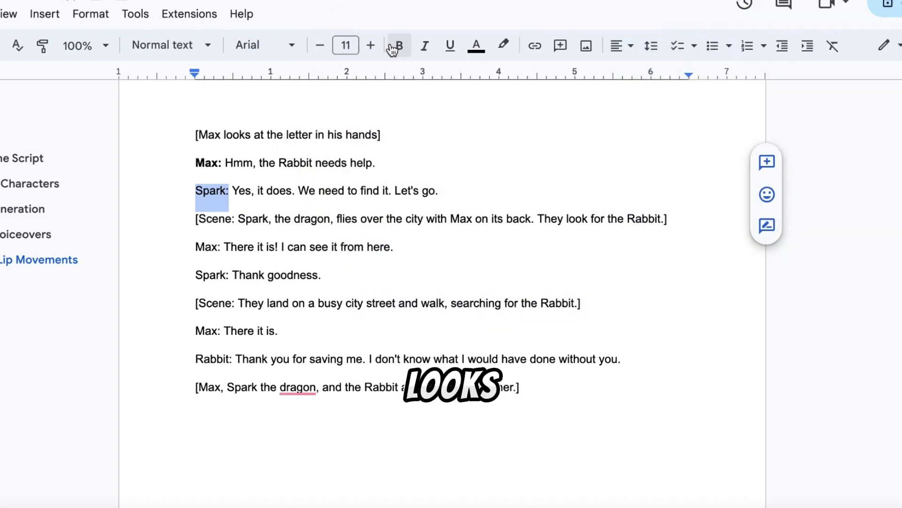
click(399, 45)
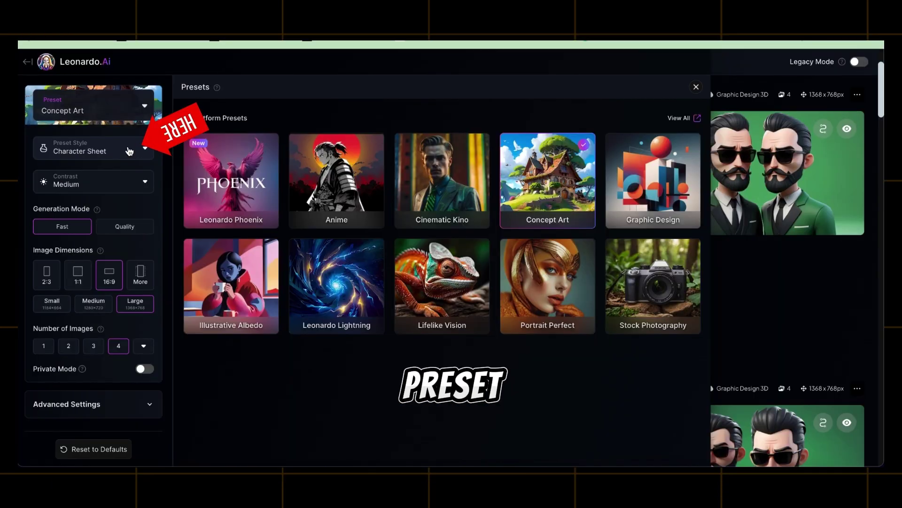
Choose the Game Concept 3D preset style and the Desktop 16:9 image size.
click(129, 151)
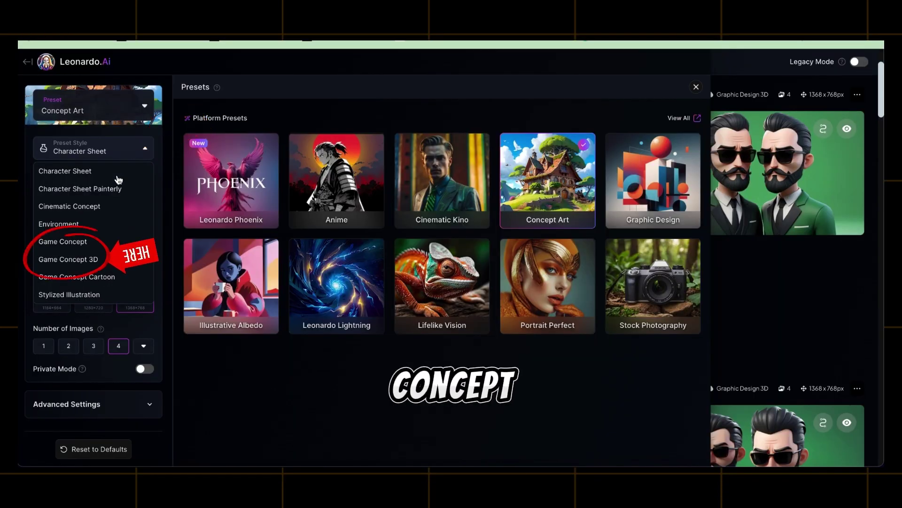
click(98, 260)
click(141, 277)
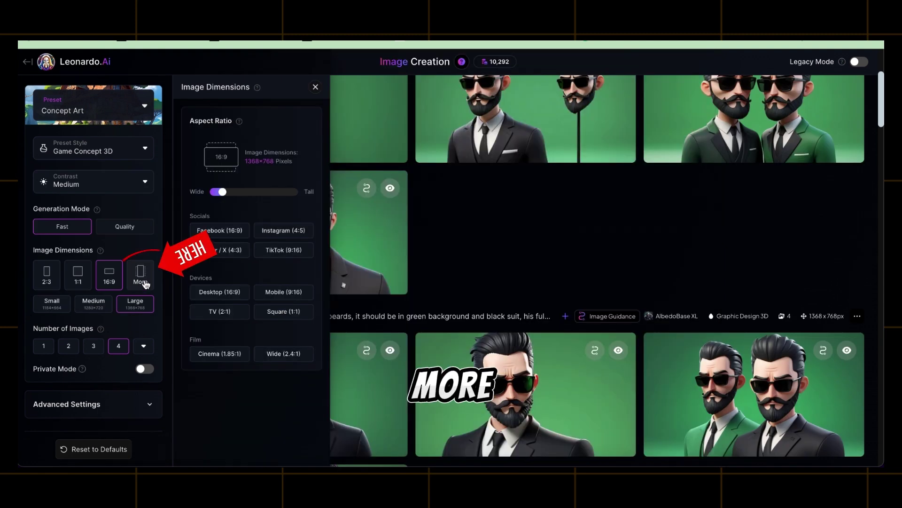
click(203, 293)
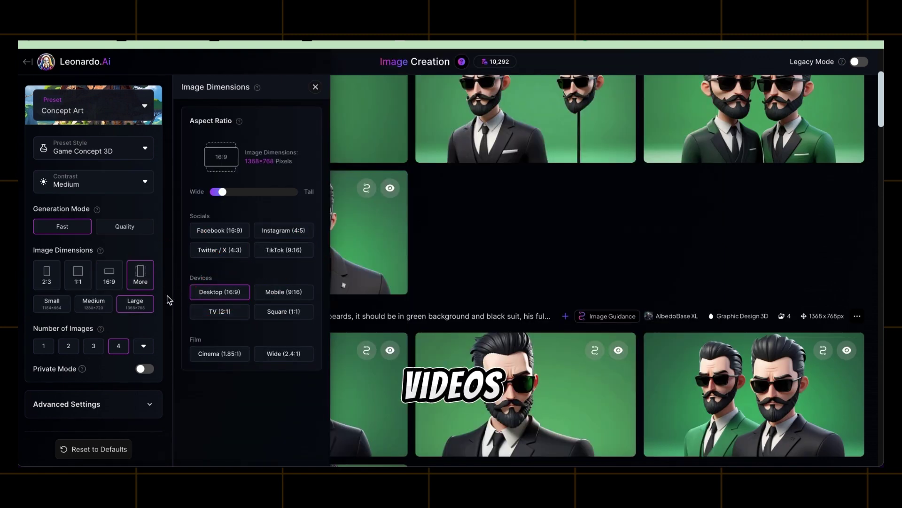
Expand Advanced Settings and check that AlbedoBase XL is the selected model.
click(108, 404)
scroll(107, 336, down, 2)
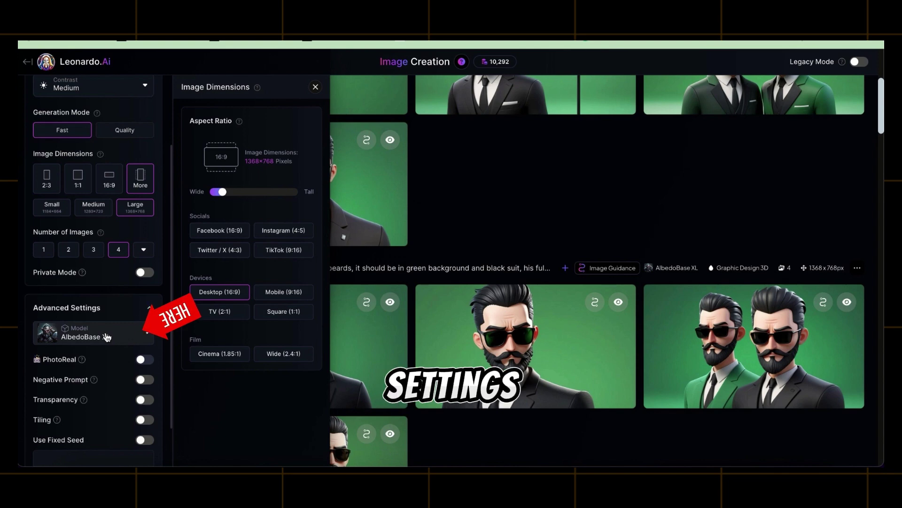
click(107, 337)
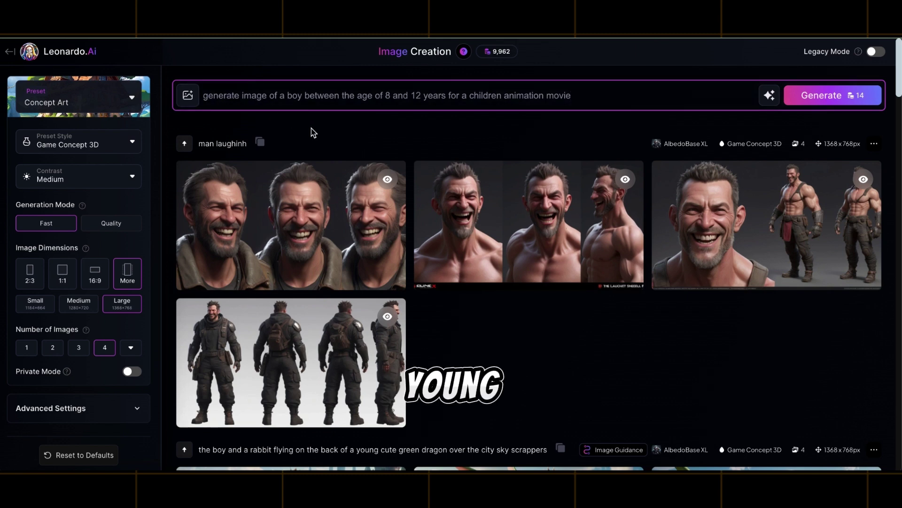
Generate images from the prompt describing an 8–12-year-old boy for a children's animation movie.
click(820, 98)
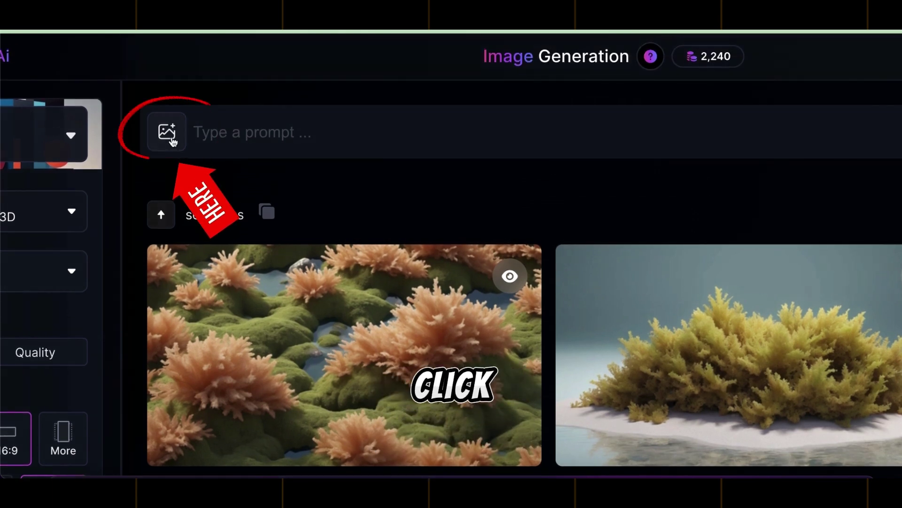
Upload the boy picture as a Character Reference and generate four images of him with a cute dragon in his room.
click(170, 139)
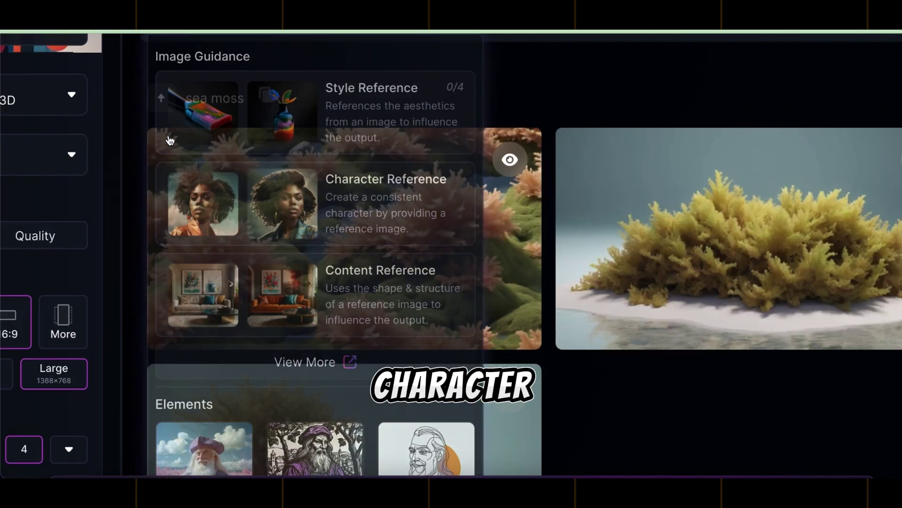
click(399, 214)
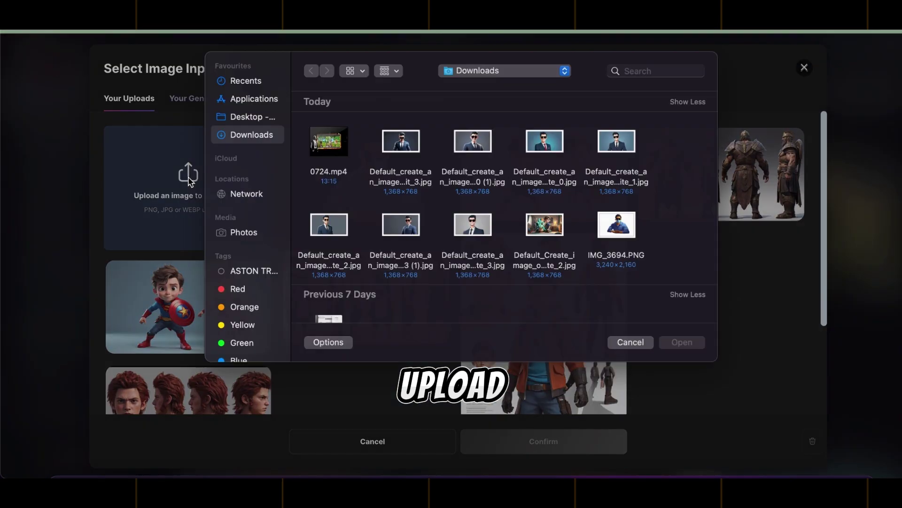
click(486, 306)
click(683, 351)
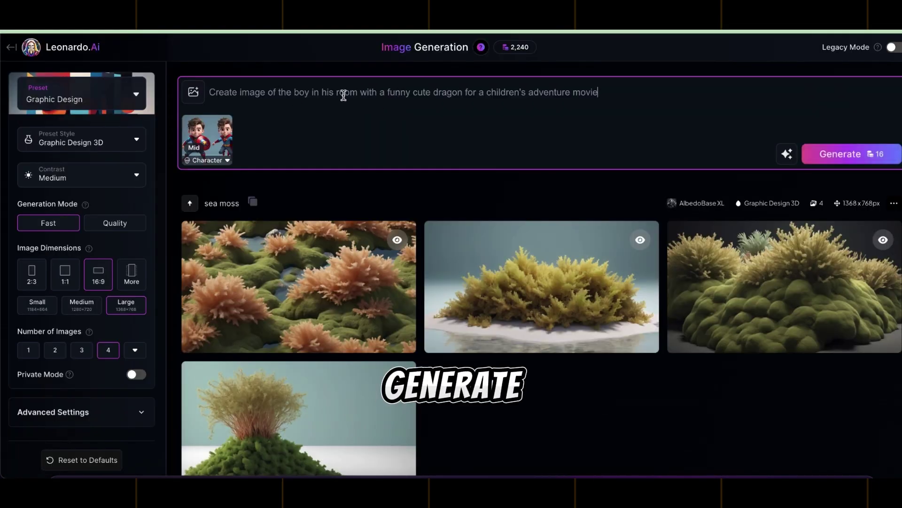
click(846, 160)
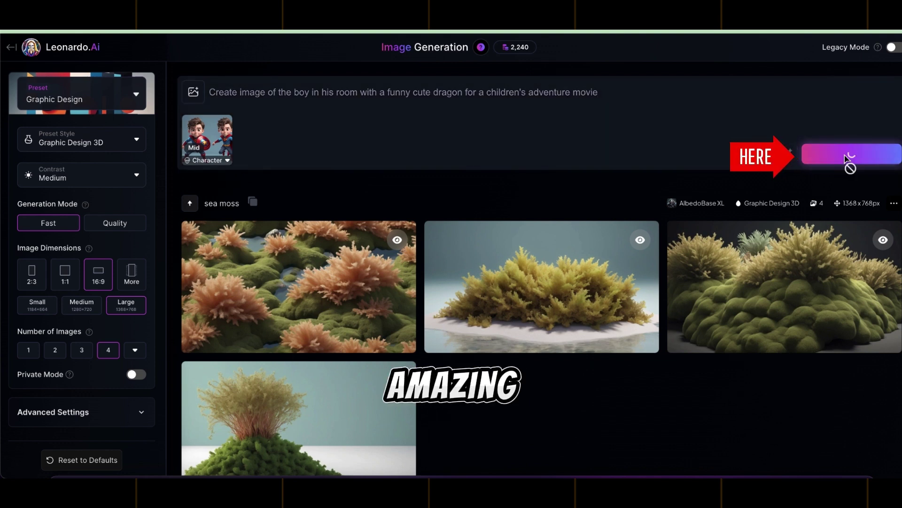
scroll(584, 177, down, 1)
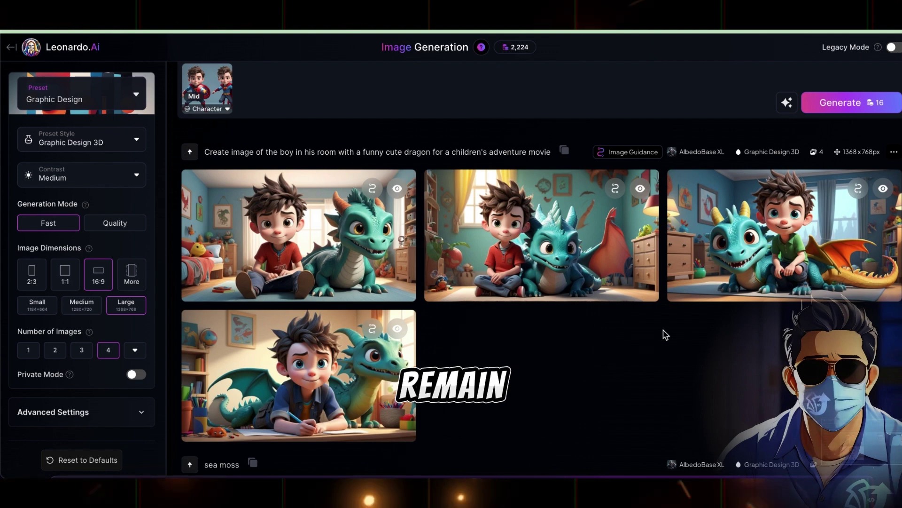
mouse_move(784, 235)
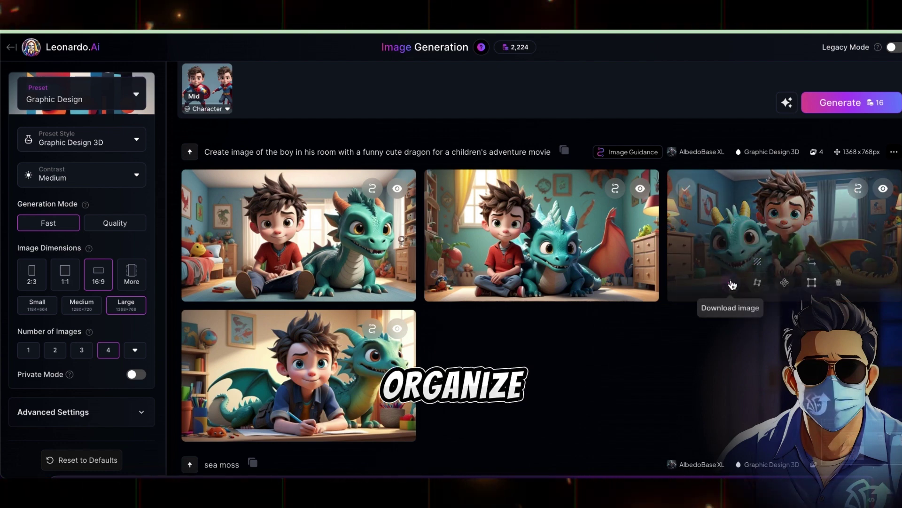
Download the third boy-and-dragon image to the computer.
click(732, 285)
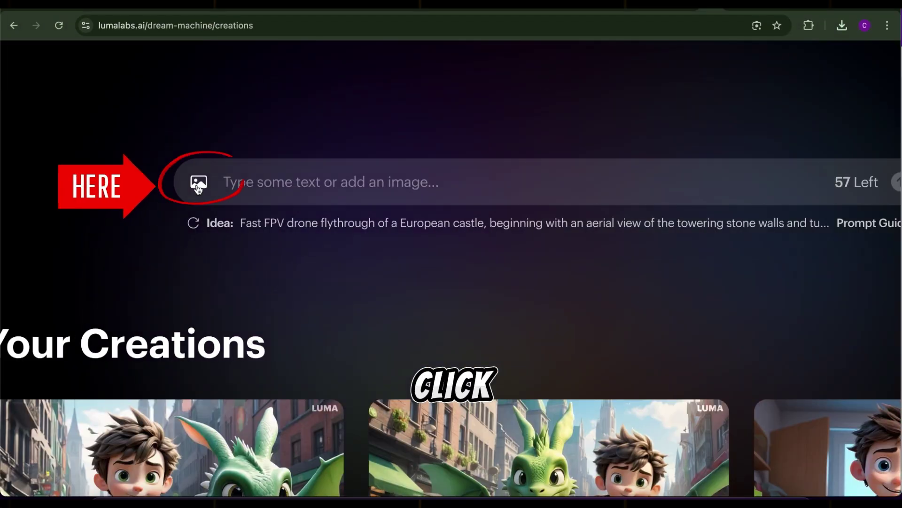
Attach the downloaded boy-and-dragon image from Downloads as the start frame.
click(198, 187)
drag(727, 137, 727, 158)
click(473, 278)
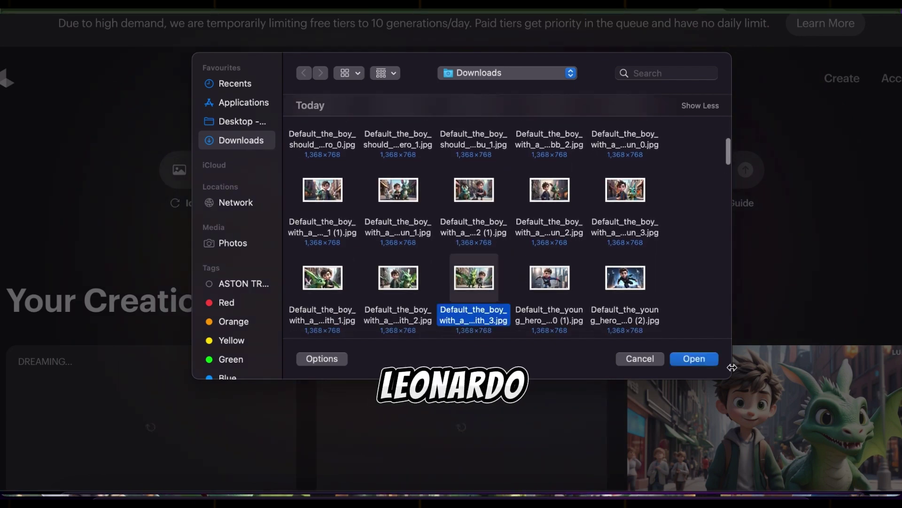
click(695, 360)
Submit the motion prompt 'they should be walking and talking with their eyes blinking' to generate the clip.
click(339, 207)
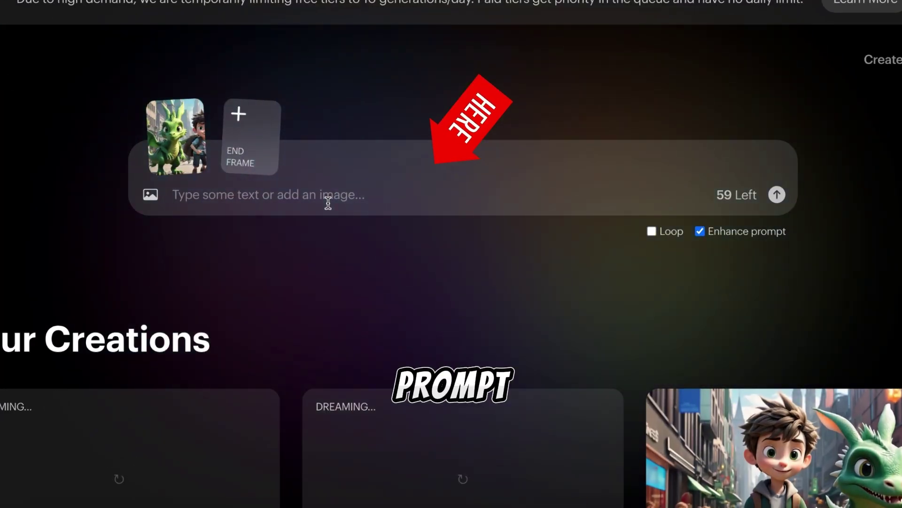
text(they should be walking and talking with their eyes blinking)
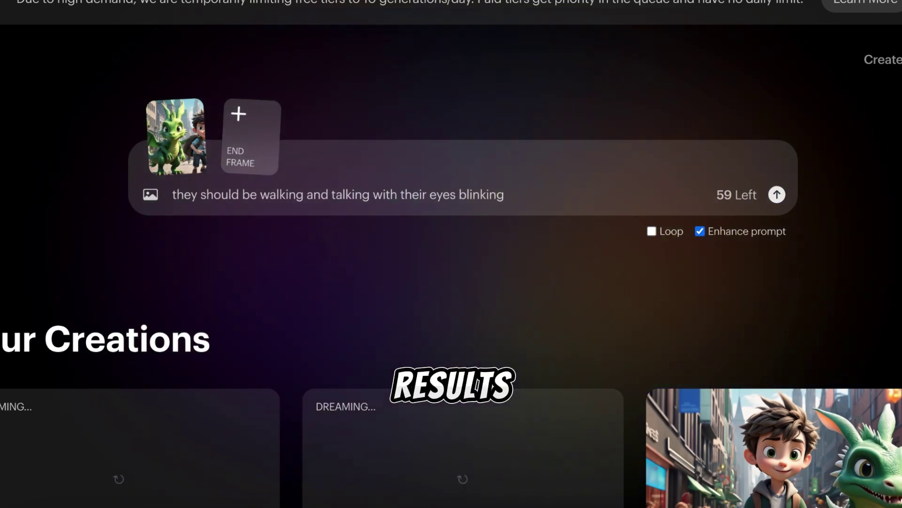
click(777, 200)
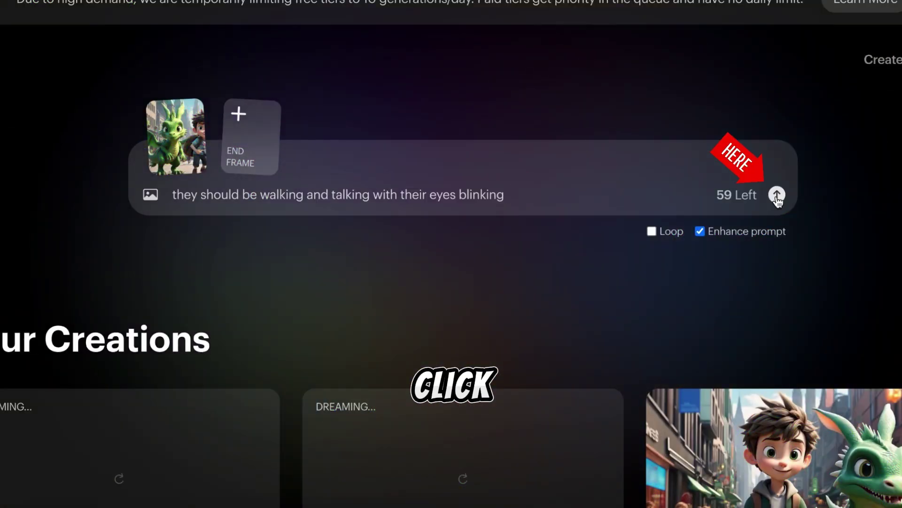
click(777, 195)
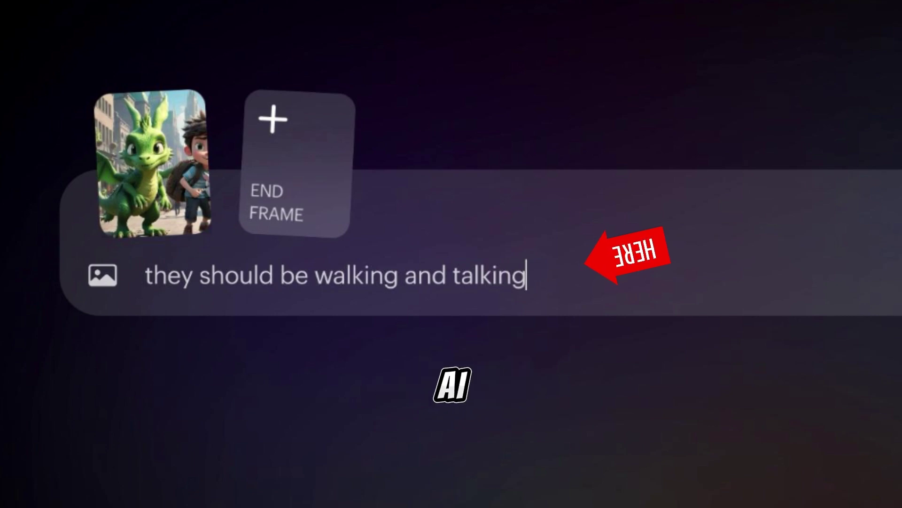
Enter 'they should be walking and talking' as the prompt for the start frame.
text(they should be walking and talking)
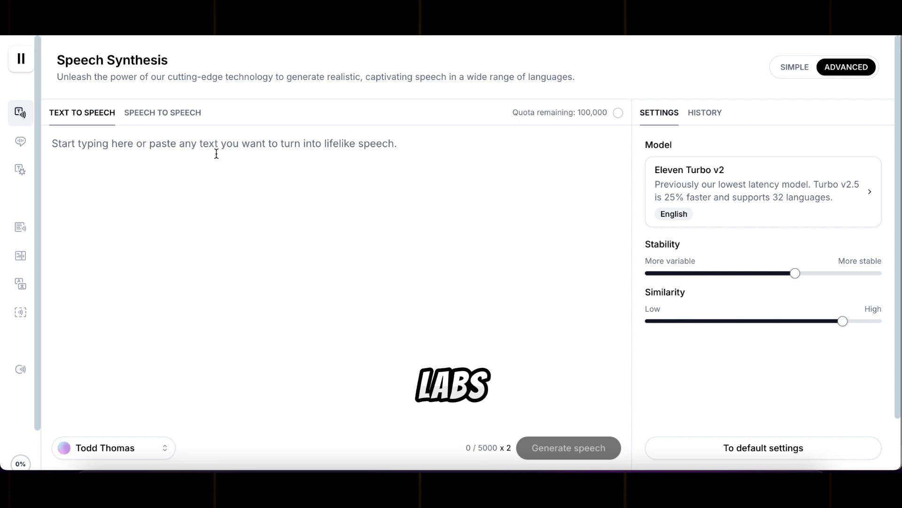
Paste Max's line 'Hmm, the Rabbit needs help.' as speech text and go to Voices.
text(Hmm, the Rabbit needs help.)
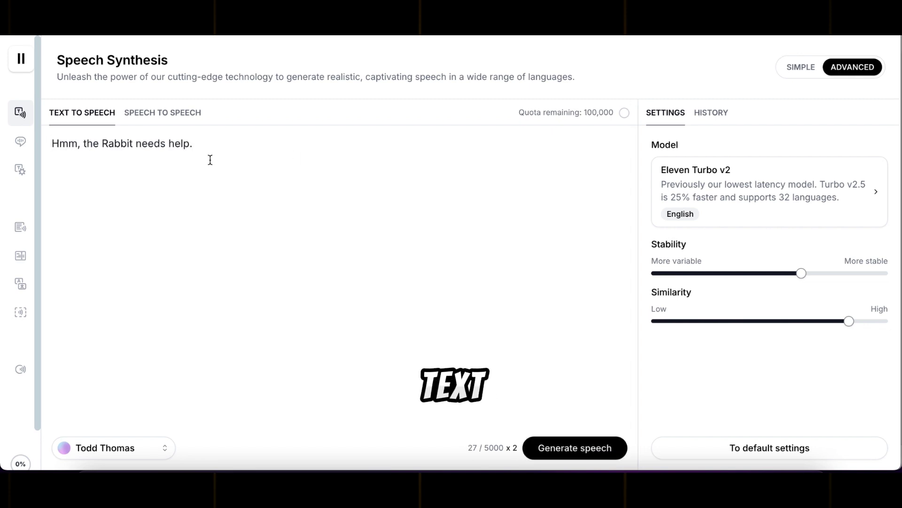
mouse_move(21, 141)
click(59, 145)
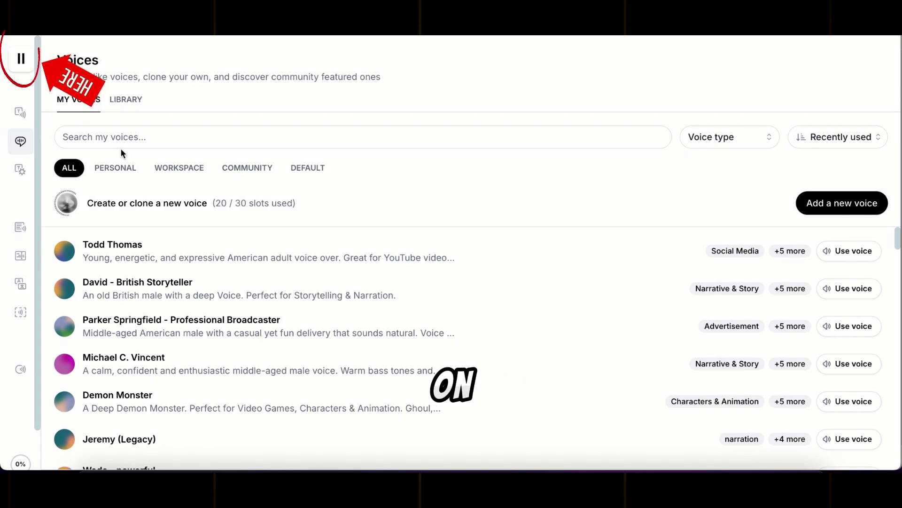
Search the shared voice library for child voices with the term 'chil'.
click(127, 101)
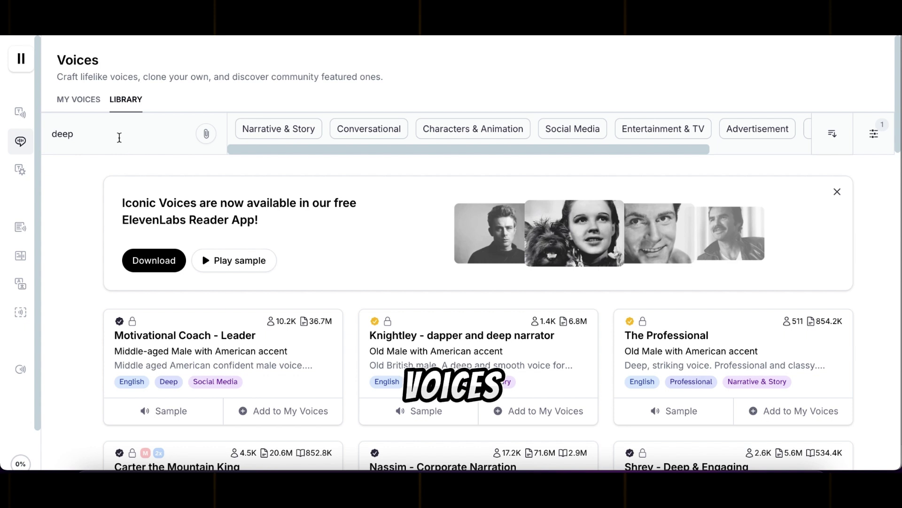
click(119, 138)
key(ctrl+a)
text(chil)
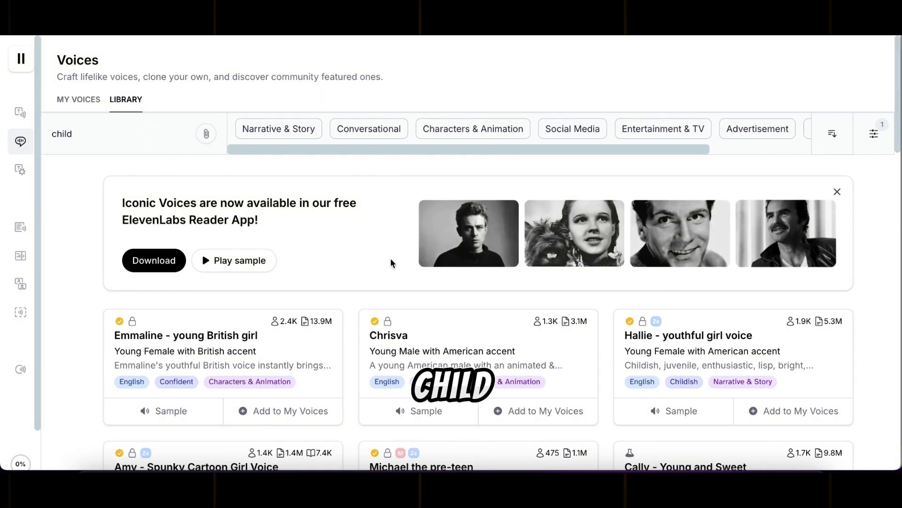
scroll(390, 262, down, 1)
scroll(390, 262, down, 4)
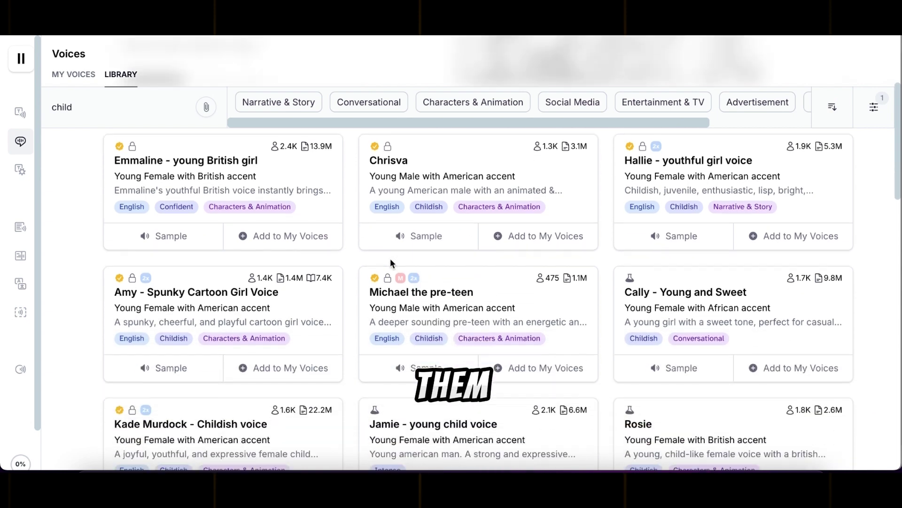
scroll(391, 258, down, 1)
Preview Michael the pre-teen, add him to My Voices, and return to Speech.
click(429, 324)
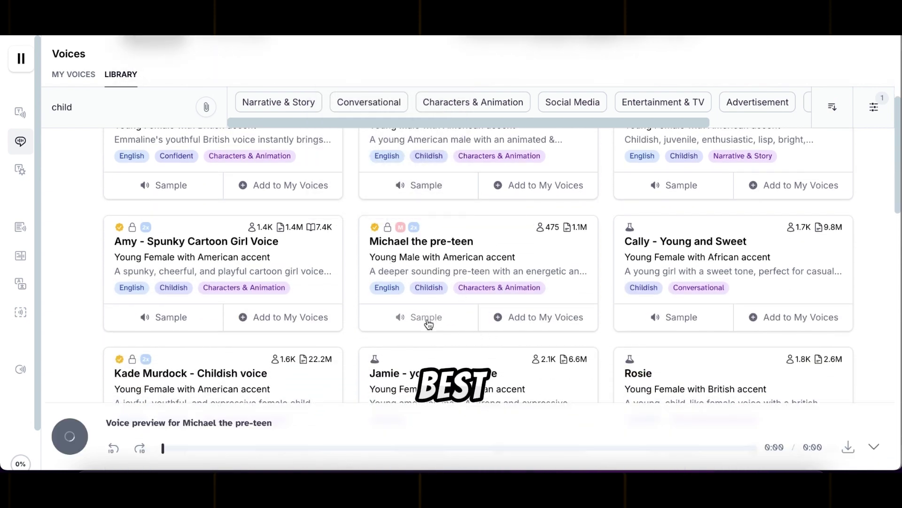
click(526, 317)
click(570, 290)
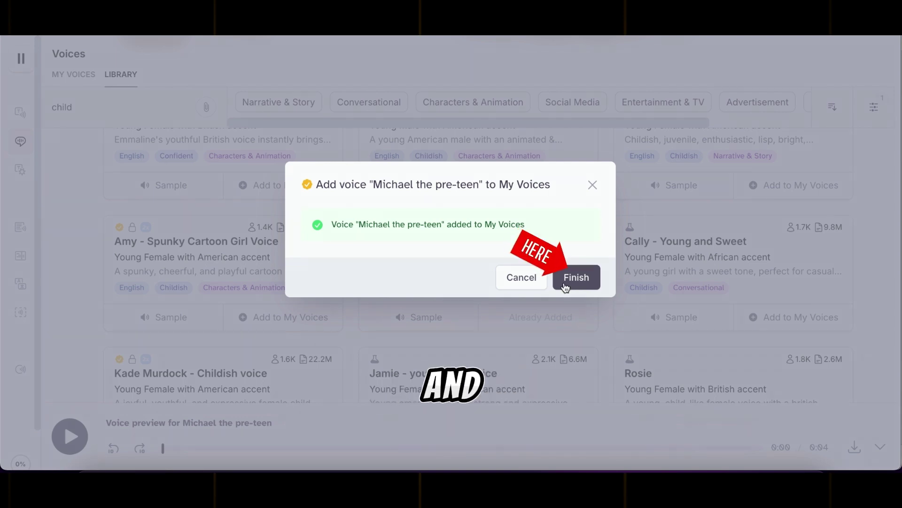
click(565, 284)
click(65, 116)
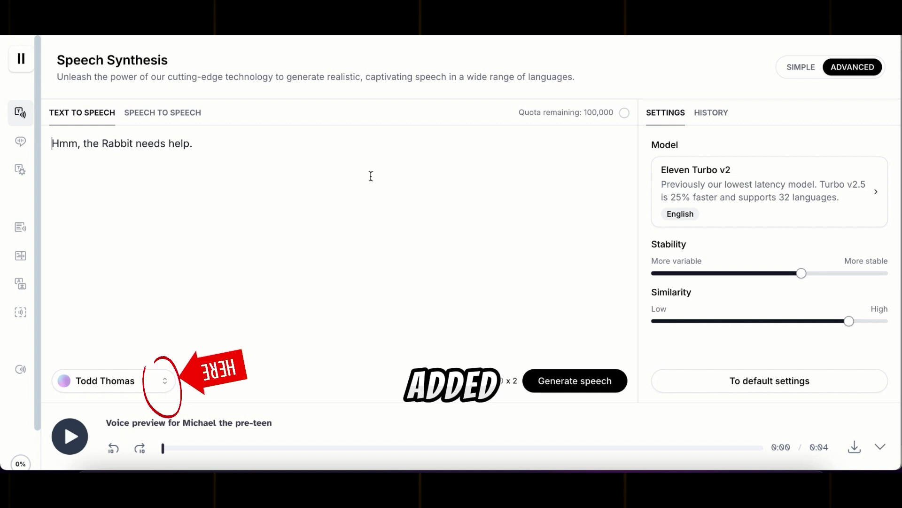
Generate Spark's line 'Yes, it does. We need to find it. Let's go.' in Michael the pre-teen voice.
click(126, 381)
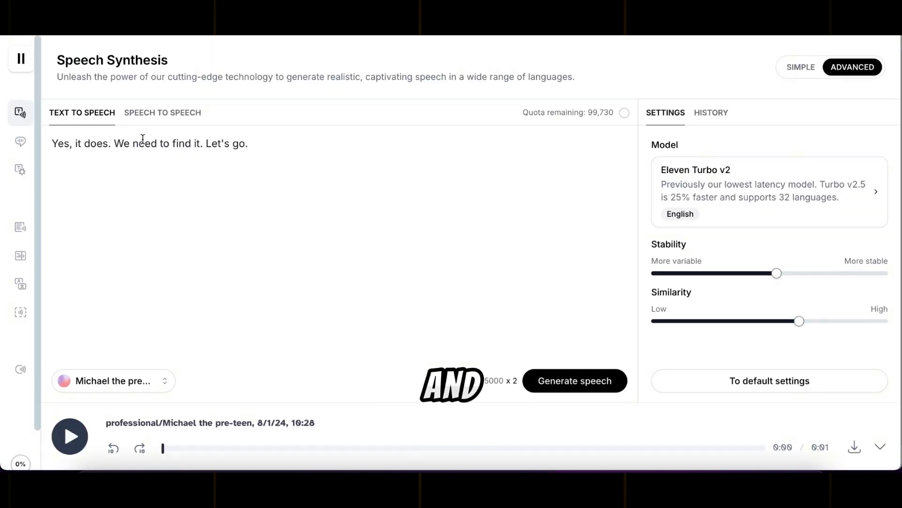
click(78, 133)
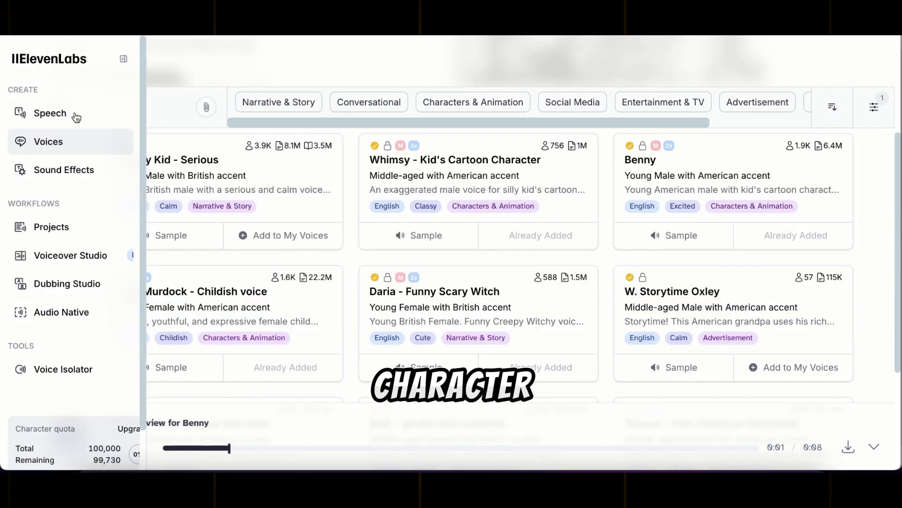
Go back to the ElevenLabs Speech page to set up the Benny kids voice.
click(51, 113)
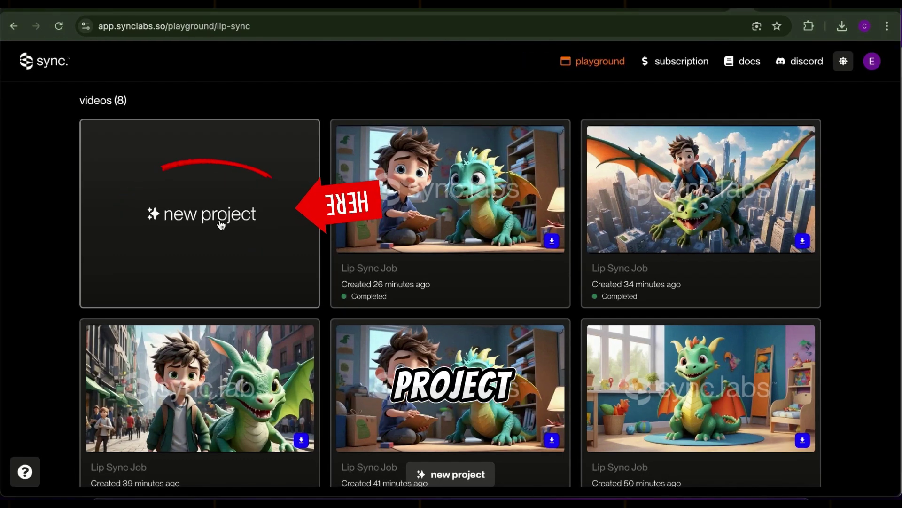
Start a new lip-sync project and generate it with the sync-1.5.0 model.
click(221, 225)
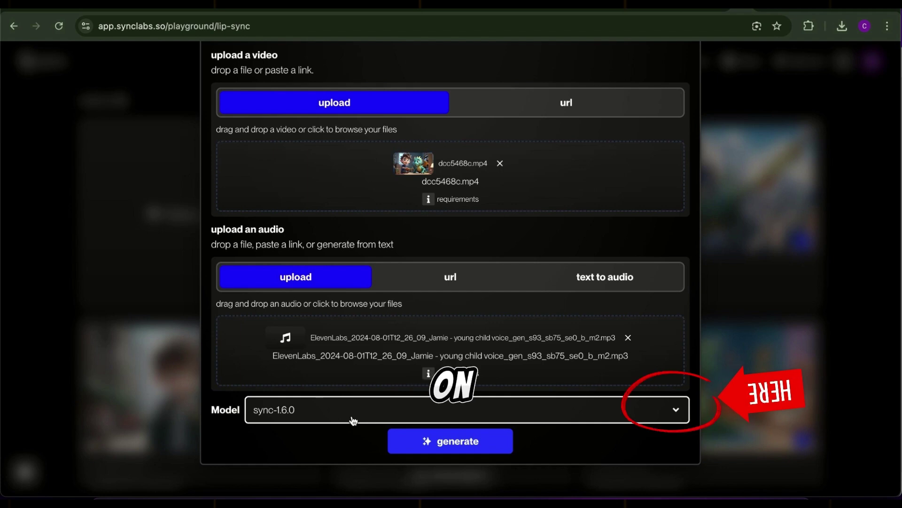
click(354, 419)
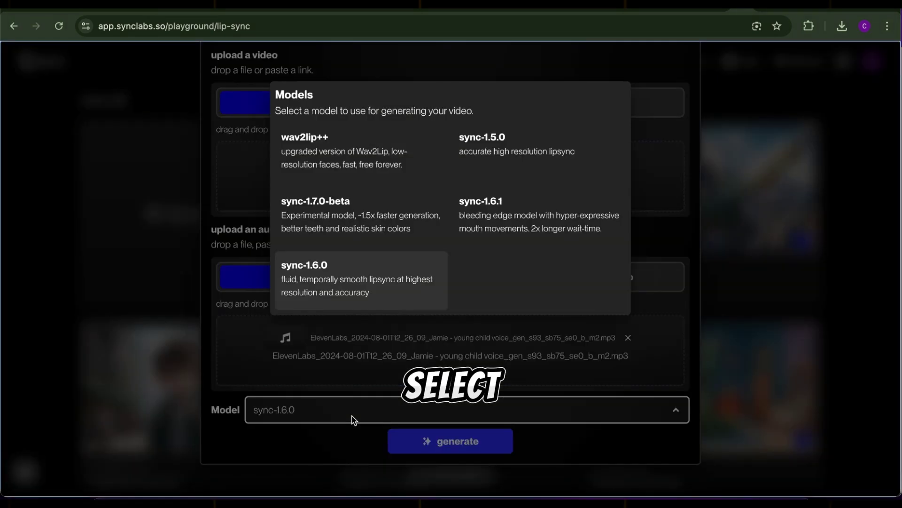
click(524, 168)
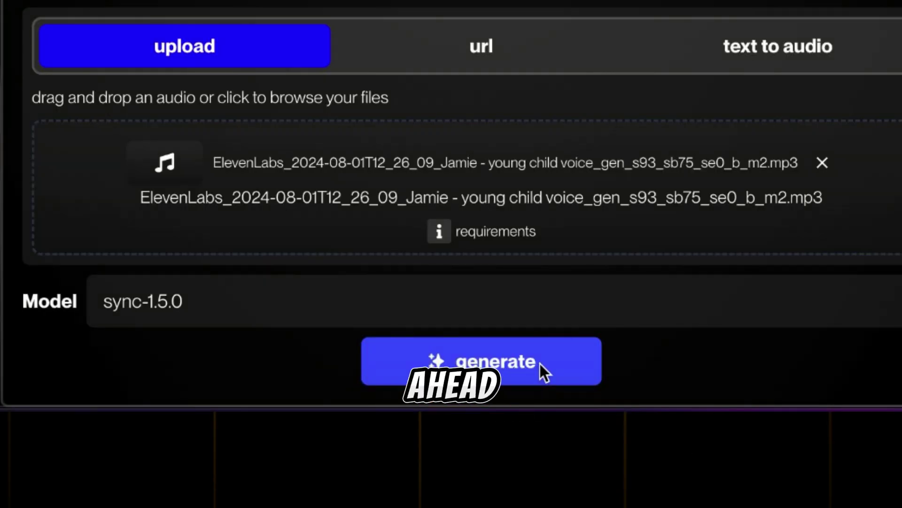
click(540, 367)
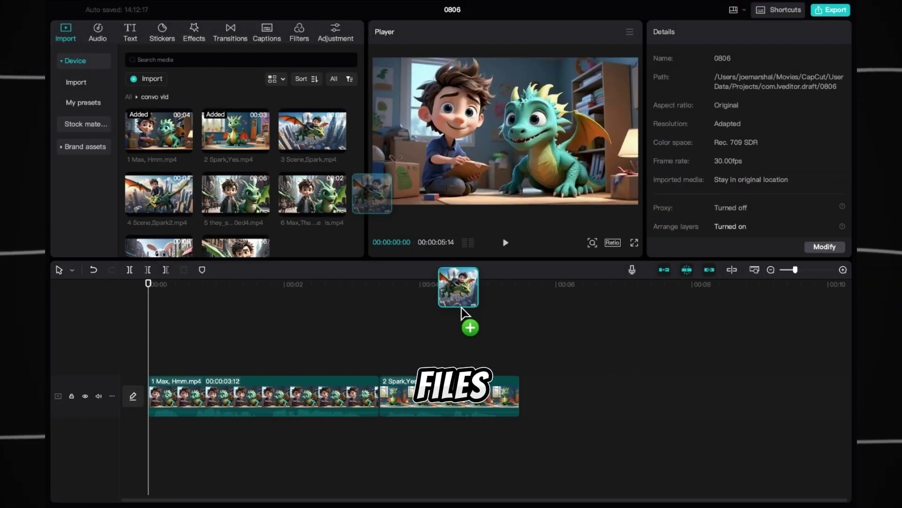
Add the 3 Scene,Spark clip after the second clip and try Black Fade, White smoke, Superimpose transitions.
mouse_move(526, 392)
mouse_down()
mouse_move(533, 399)
mouse_move(517, 396)
mouse_up()
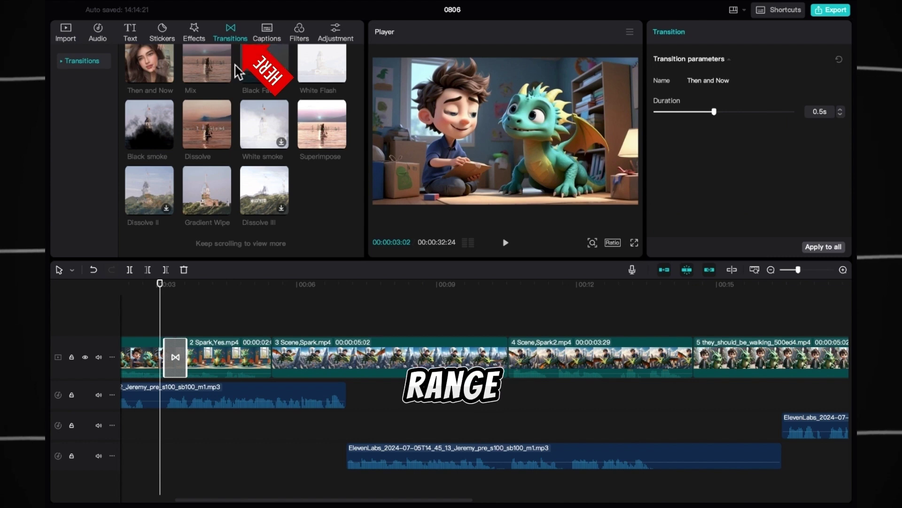
click(257, 65)
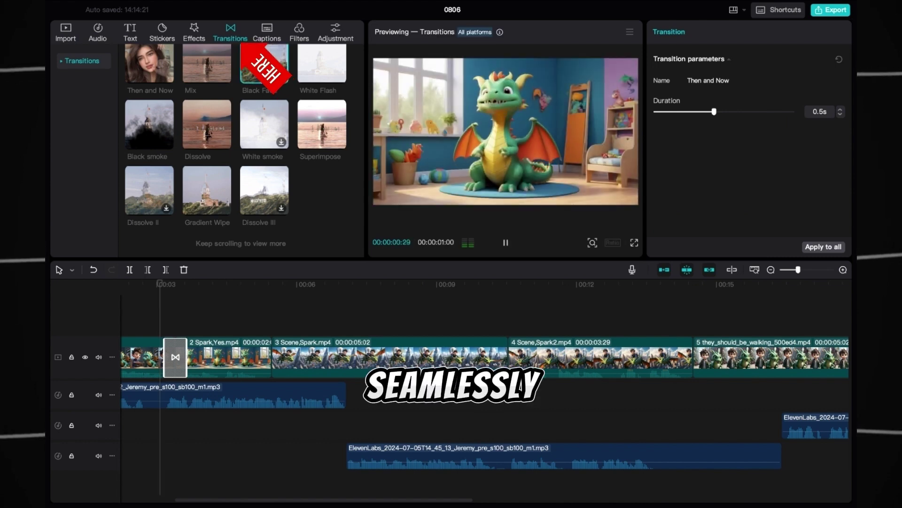
click(286, 137)
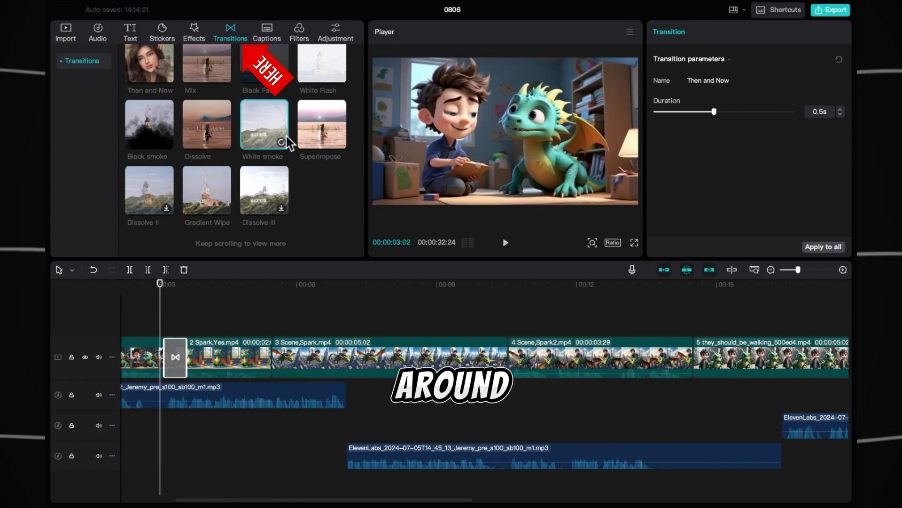
click(309, 127)
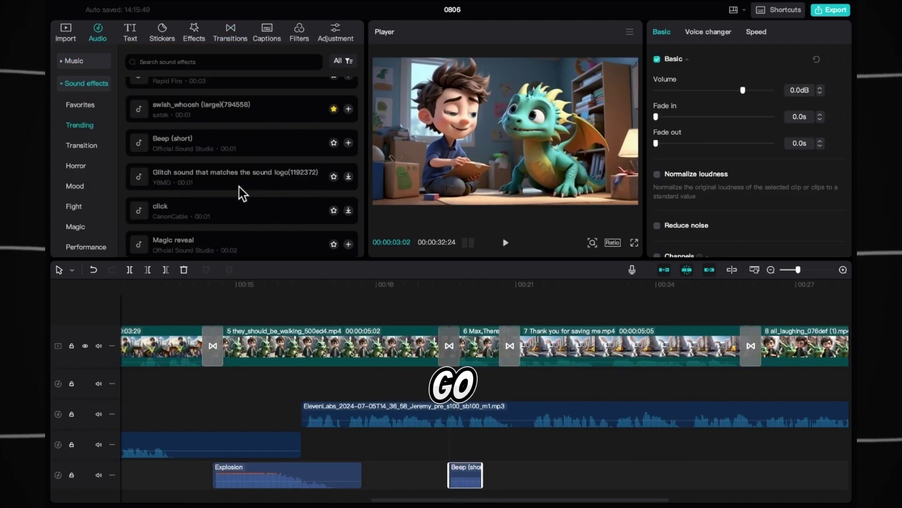
Place the click and Fart sound effects on the bottom audio track after the Beep.
drag(249, 227, 554, 485)
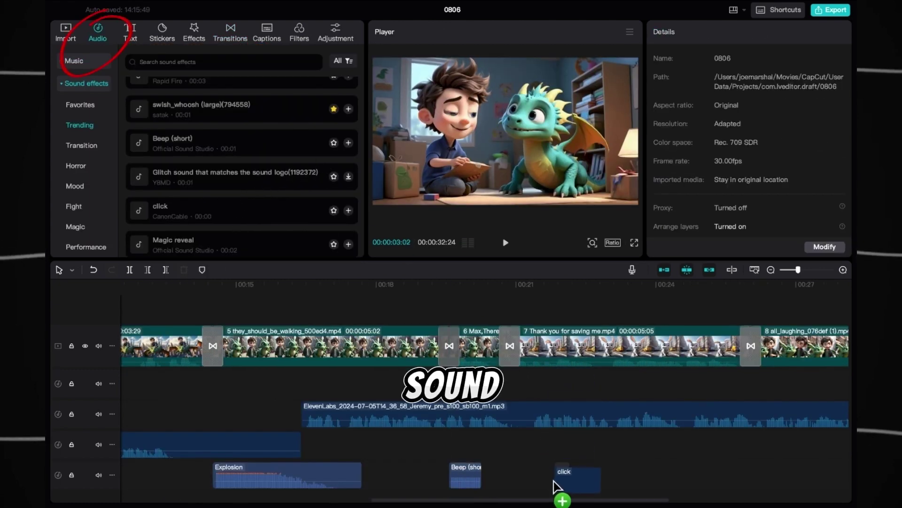
scroll(233, 230, down, 4)
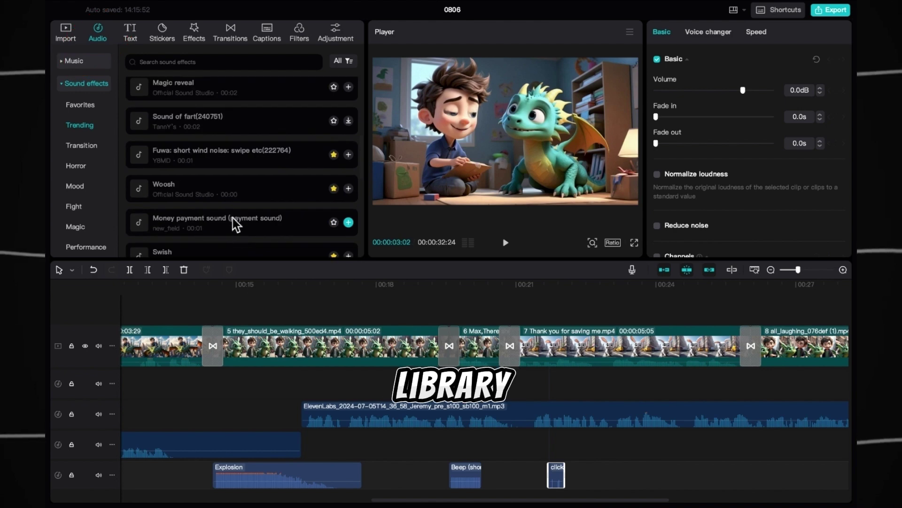
scroll(197, 218, down, 3)
mouse_move(192, 218)
mouse_down()
mouse_move(710, 467)
mouse_move(702, 473)
mouse_up()
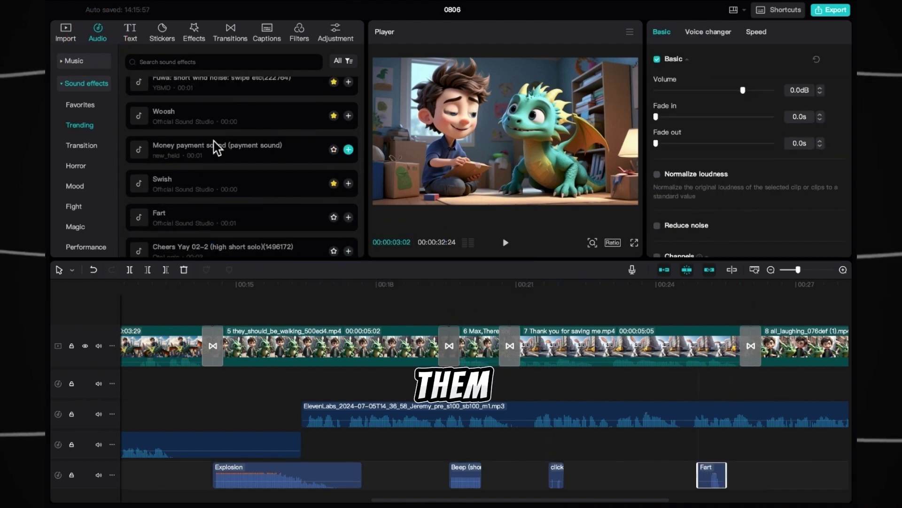
Choose English as the spoken language for auto captions.
click(176, 78)
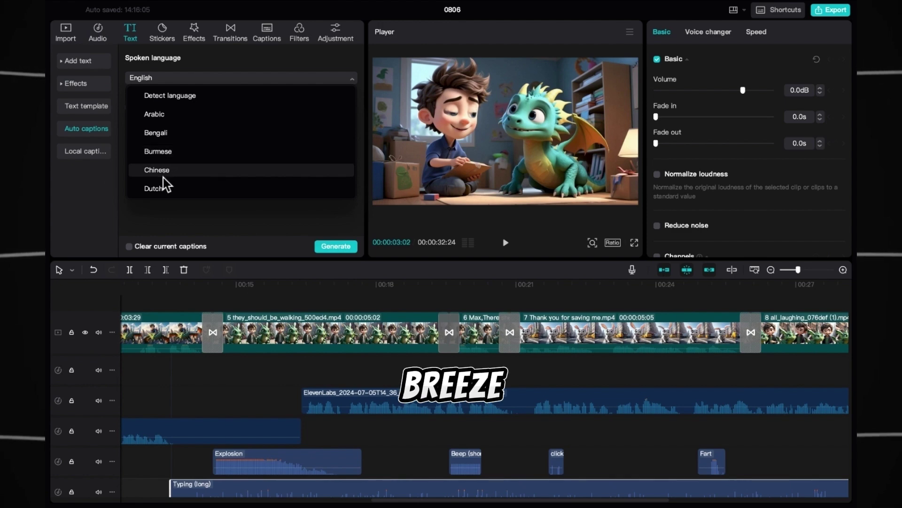
scroll(163, 177, down, 5)
scroll(162, 169, down, 2)
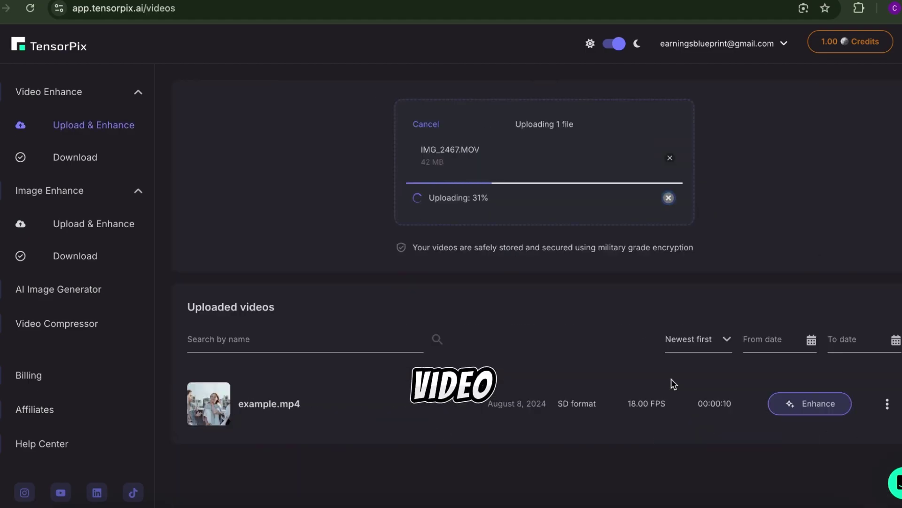
Scroll through TensorPix's AI filter options for the uploaded IMG_2467.MOV.
scroll(671, 379, down, 2)
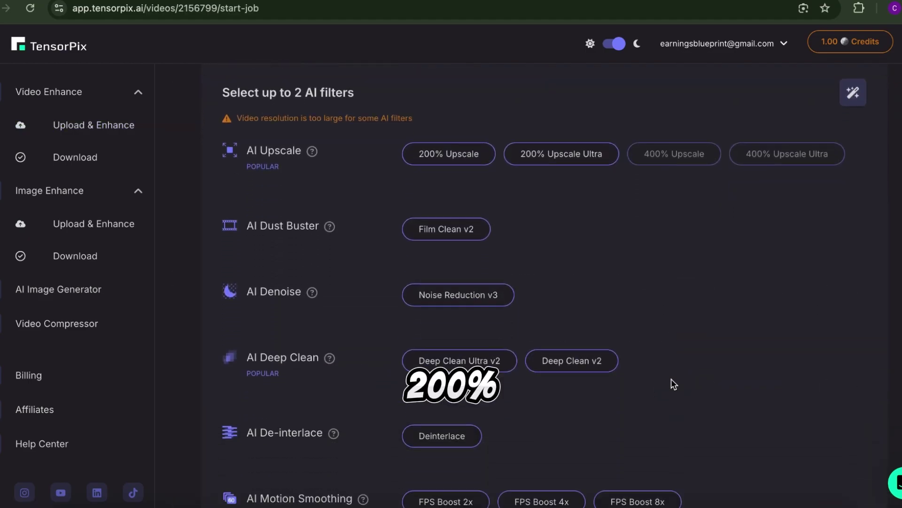